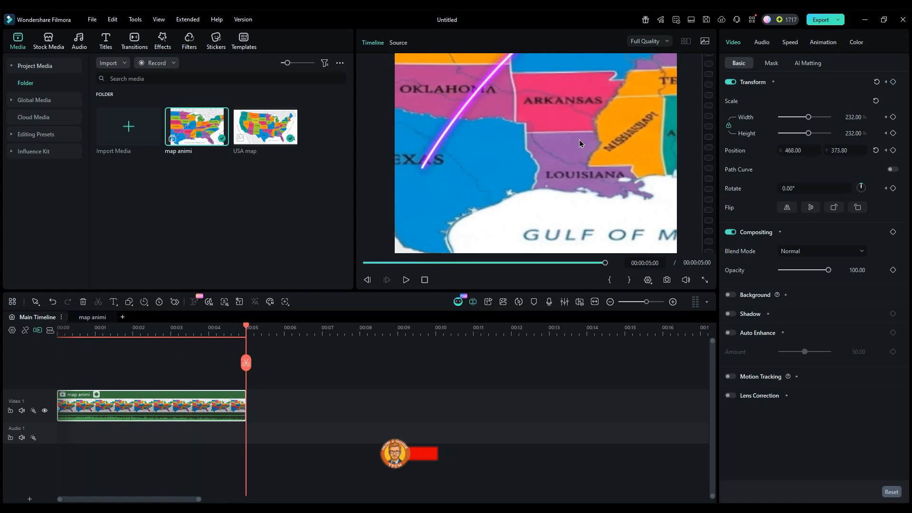
Step: Play the finished map animation from the start of the timeline
{"action": "left_click_drag", "start_coordinate": [580, 143], "coordinate": [383, 245]}
{"action": "left_click_drag", "start_coordinate": [197, 336], "coordinate": [52, 331]}
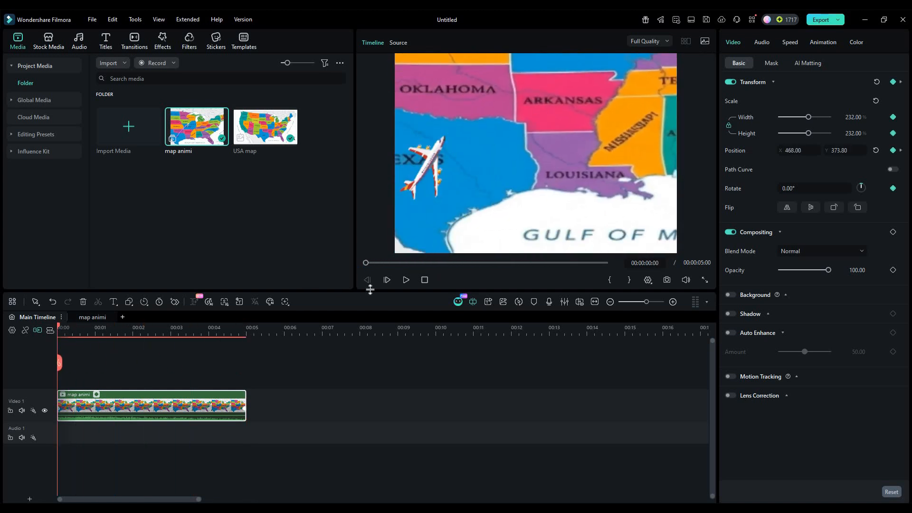
{"action": "left_click", "coordinate": [404, 283]}
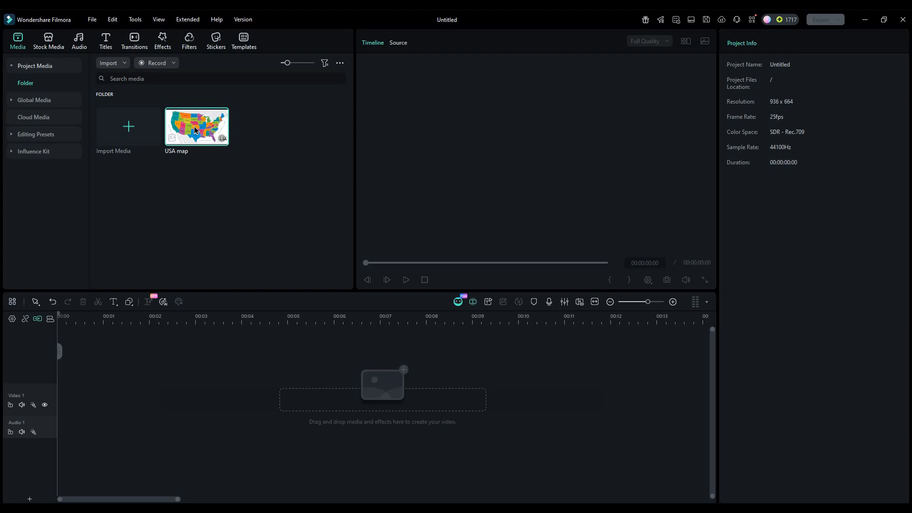
Step: Place the USA map image at the start of the Video 1 track
{"action": "left_click_drag", "start_coordinate": [69, 374], "coordinate": [63, 402]}
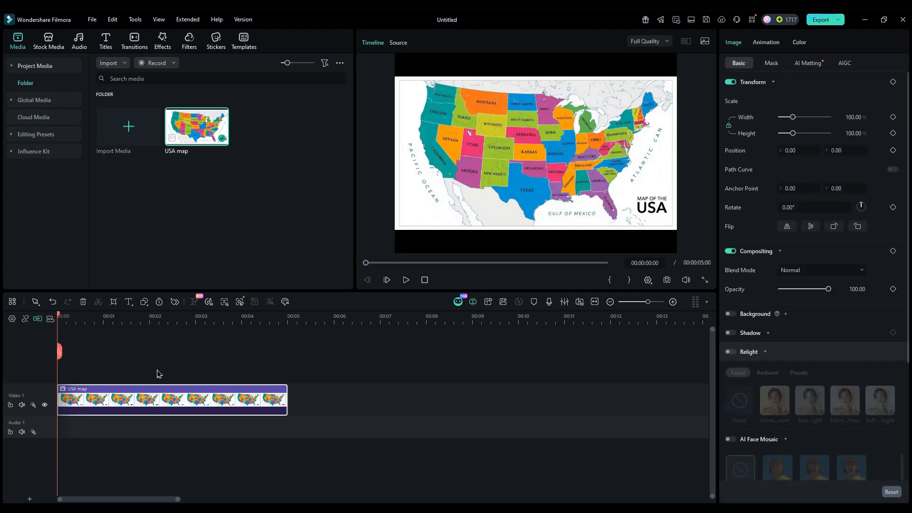
{"action": "mouse_move", "coordinate": [288, 403]}
{"action": "left_mouse_down"}
{"action": "mouse_move", "coordinate": [301, 404]}
{"action": "mouse_move", "coordinate": [287, 404]}
{"action": "left_mouse_up"}
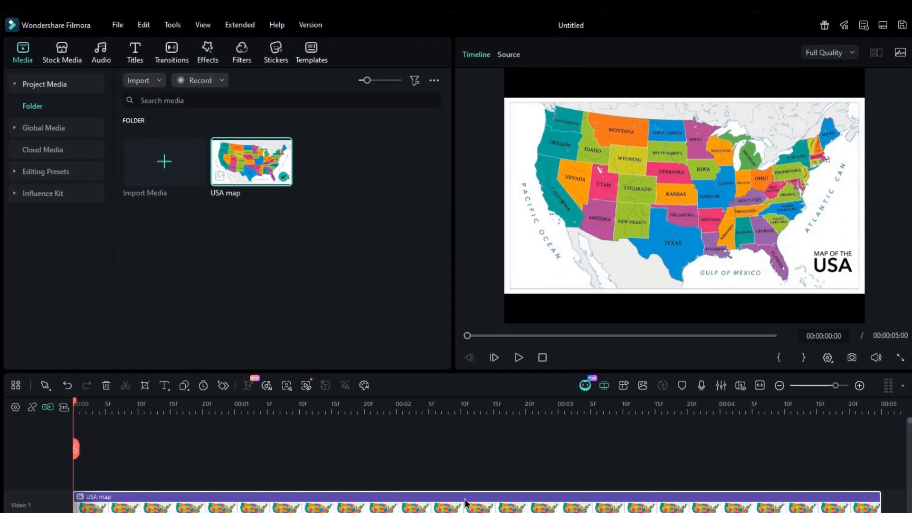
Step: Find the Basic 3D effect by searching "3d screen effect", apply it to the USA map clip and set its Tilt to 52°
{"action": "left_click", "coordinate": [221, 61]}
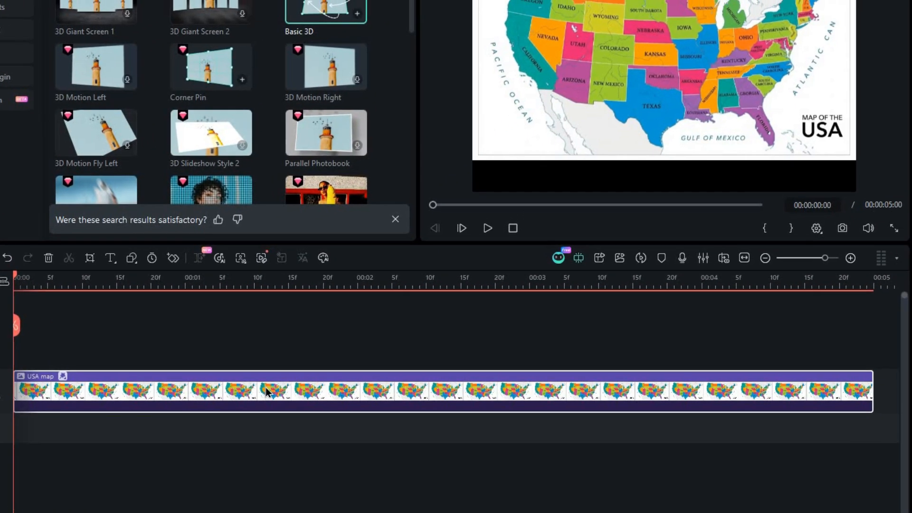
{"action": "left_click", "coordinate": [420, 325]}
{"action": "left_click", "coordinate": [416, 356]}
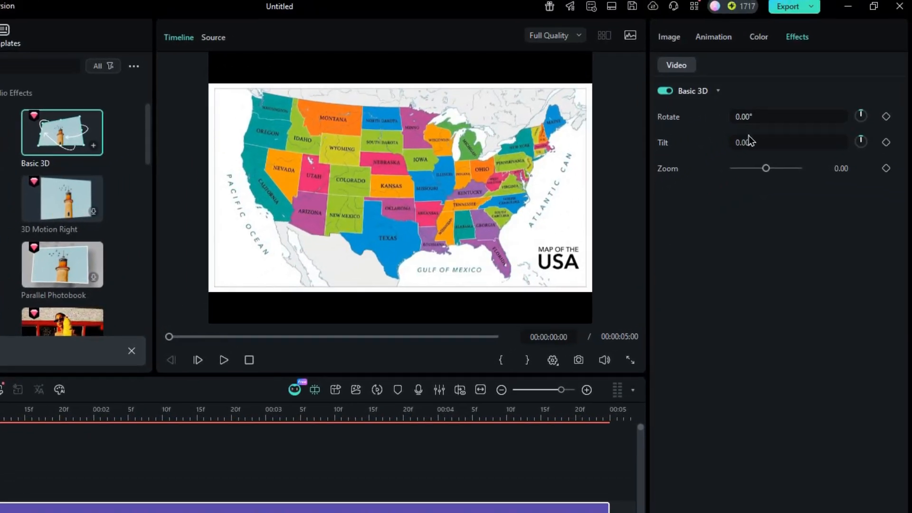
{"action": "left_click_drag", "start_coordinate": [747, 141], "coordinate": [782, 141]}
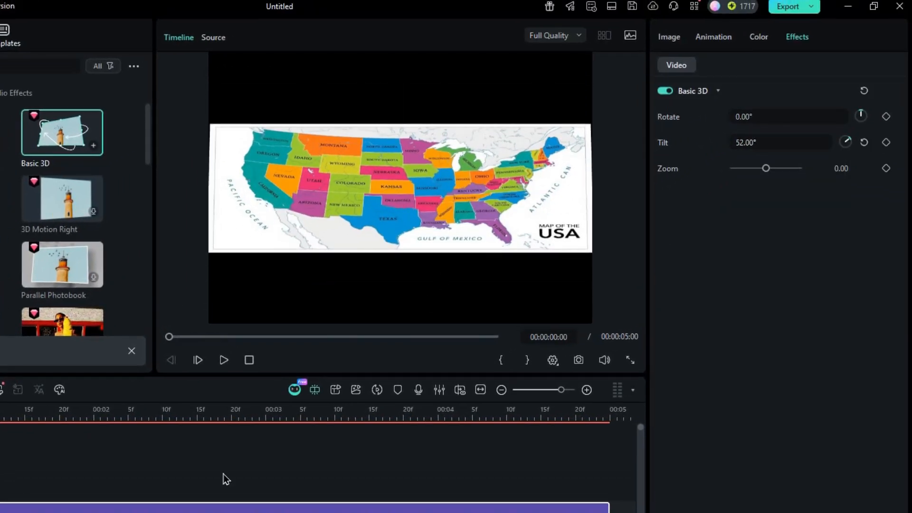
Step: Scale up the map image and reposition it so the central and eastern states fill the frame
{"action": "left_click", "coordinate": [669, 37]}
{"action": "left_click_drag", "start_coordinate": [754, 138], "coordinate": [770, 142]}
{"action": "left_click_drag", "start_coordinate": [511, 240], "coordinate": [383, 242]}
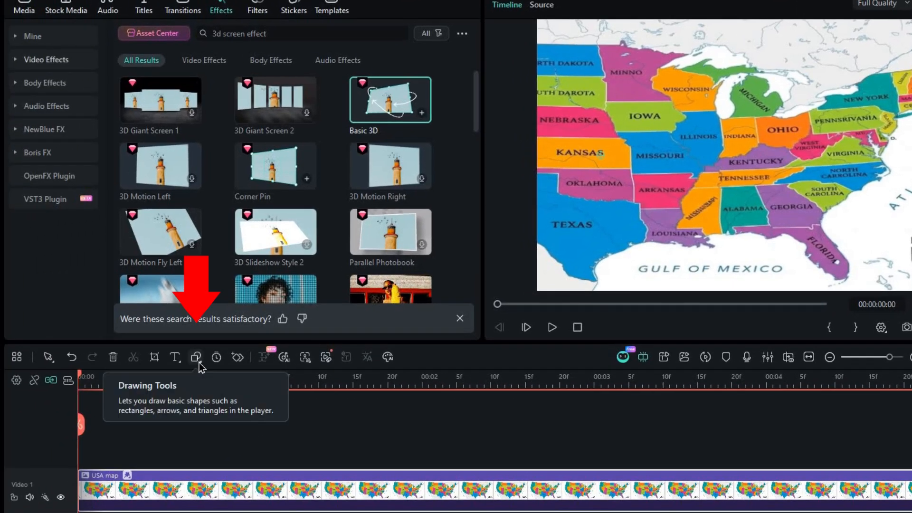
Step: Draw a curved pen path from Texas to New York over the map and select the finished path
{"action": "left_click", "coordinate": [161, 360]}
{"action": "left_click", "coordinate": [208, 381]}
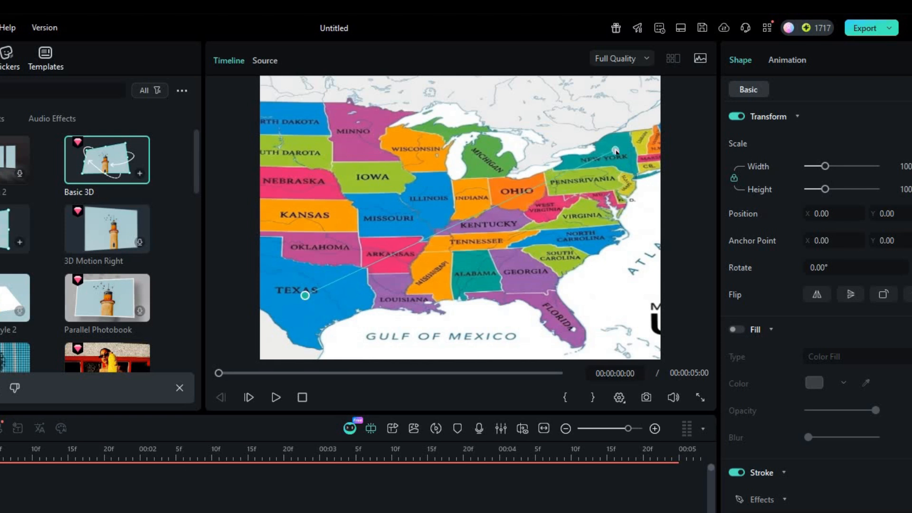
{"action": "left_click_drag", "start_coordinate": [617, 152], "coordinate": [818, 203]}
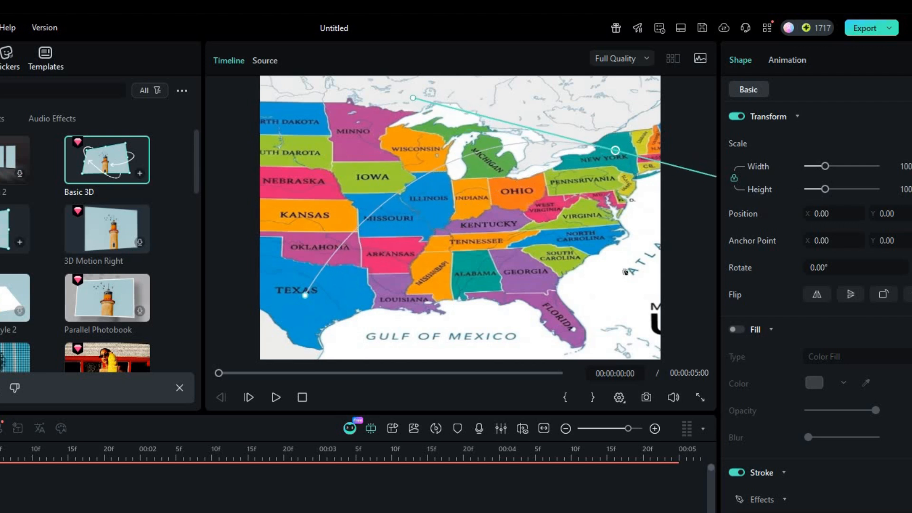
{"action": "left_click", "coordinate": [345, 501]}
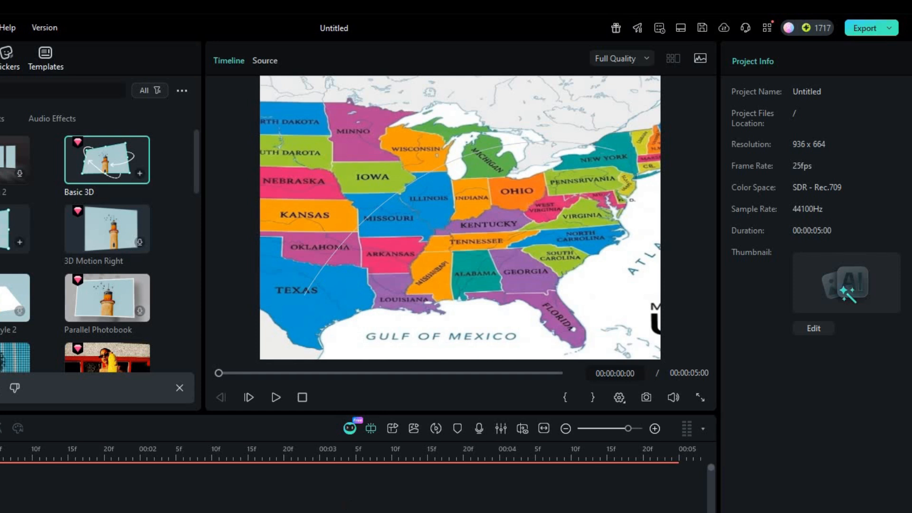
{"action": "left_click", "coordinate": [423, 187]}
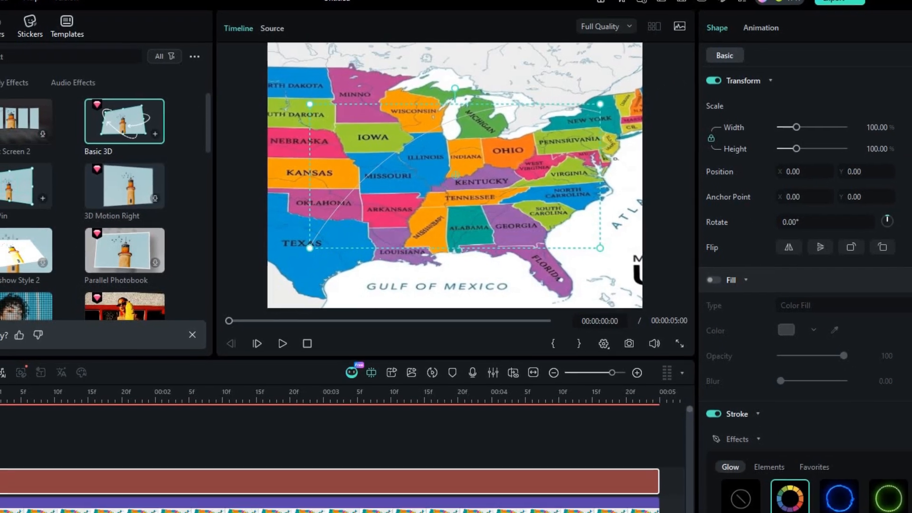
Step: Set the path's solid stroke to the pink sampled from Arkansas on the map, with a weight of 5
{"action": "left_click_drag", "start_coordinate": [909, 219], "coordinate": [911, 353]}
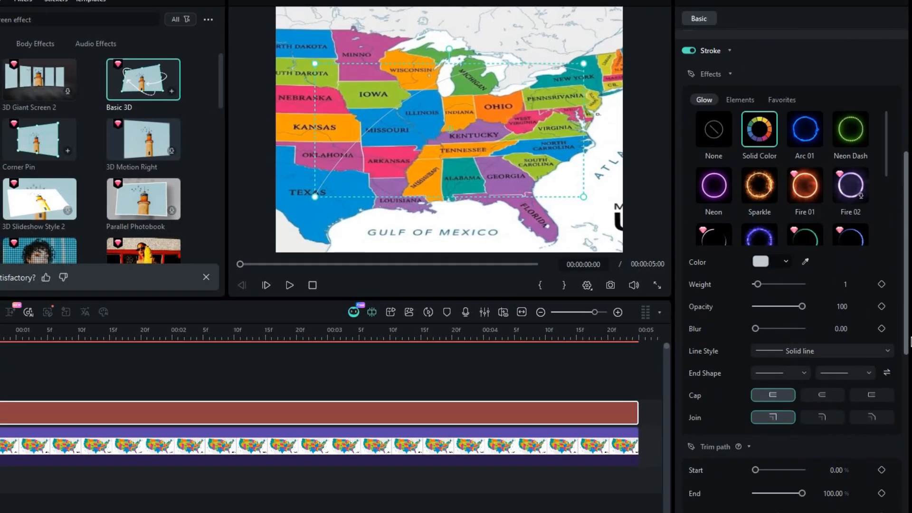
{"action": "left_click", "coordinate": [762, 237]}
{"action": "left_click", "coordinate": [797, 289]}
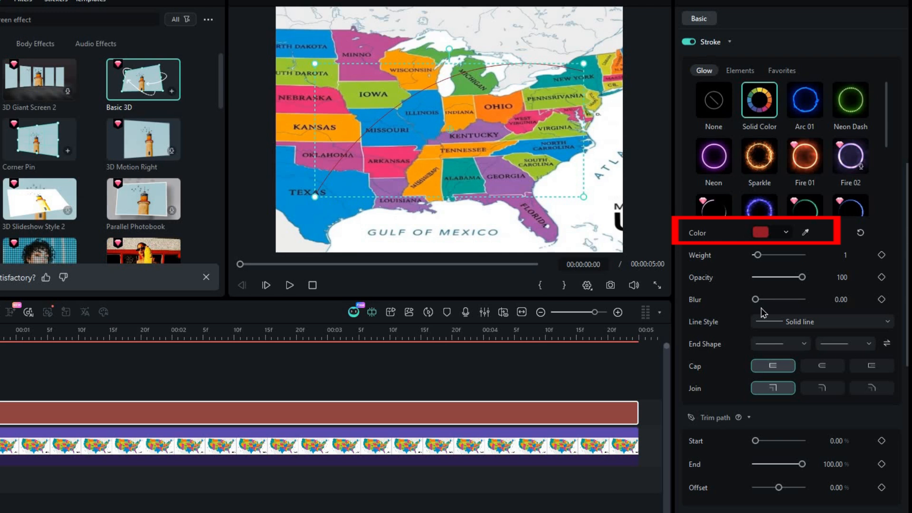
{"action": "left_click", "coordinate": [804, 234]}
{"action": "left_click", "coordinate": [388, 170]}
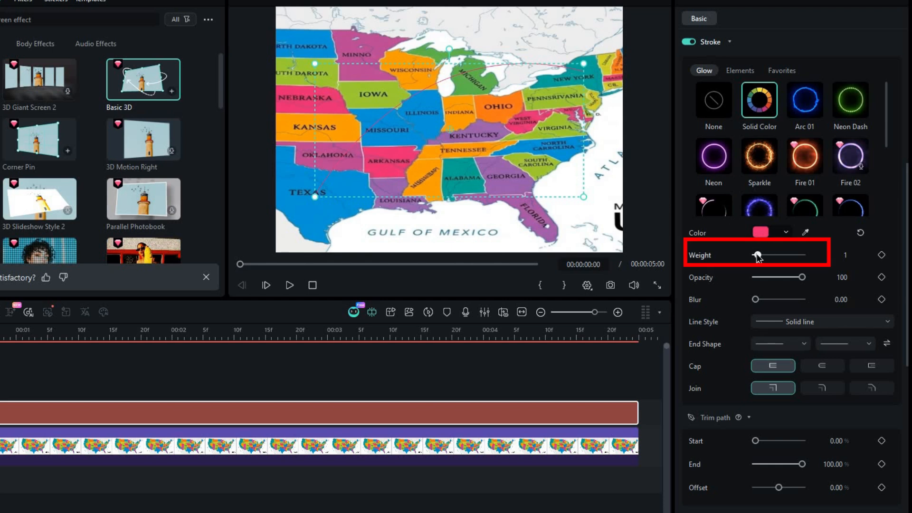
{"action": "left_click_drag", "start_coordinate": [763, 256], "coordinate": [768, 255]}
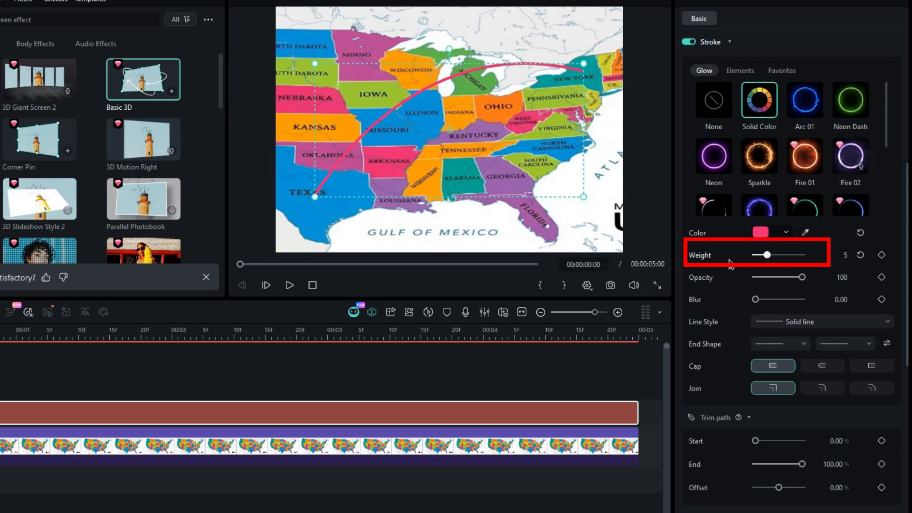
Step: Change the line style of the path's stroke to Dashed line
{"action": "left_click", "coordinate": [835, 325]}
{"action": "left_click", "coordinate": [808, 363]}
{"action": "left_click", "coordinate": [816, 322]}
{"action": "left_click", "coordinate": [814, 384]}
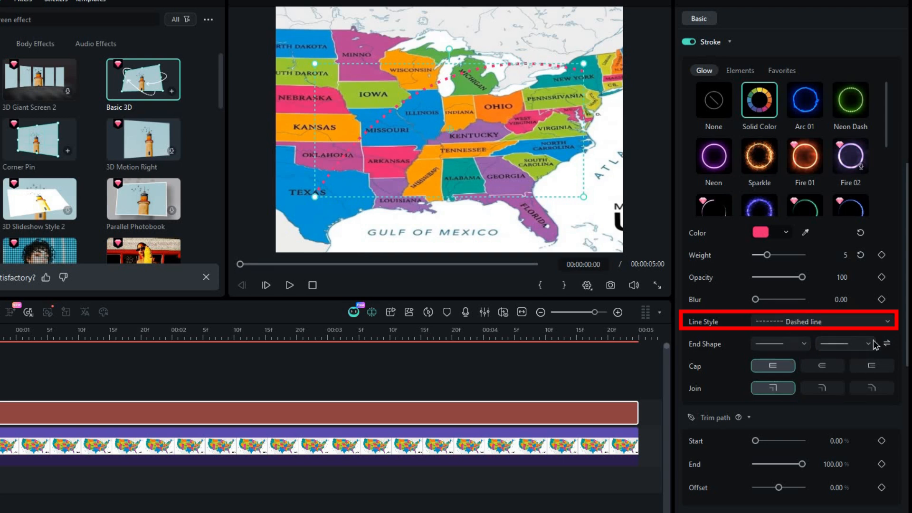
Step: Add end shapes to both ends of the path, with an arrow at the New York end
{"action": "left_click", "coordinate": [861, 347]}
{"action": "left_click", "coordinate": [746, 380]}
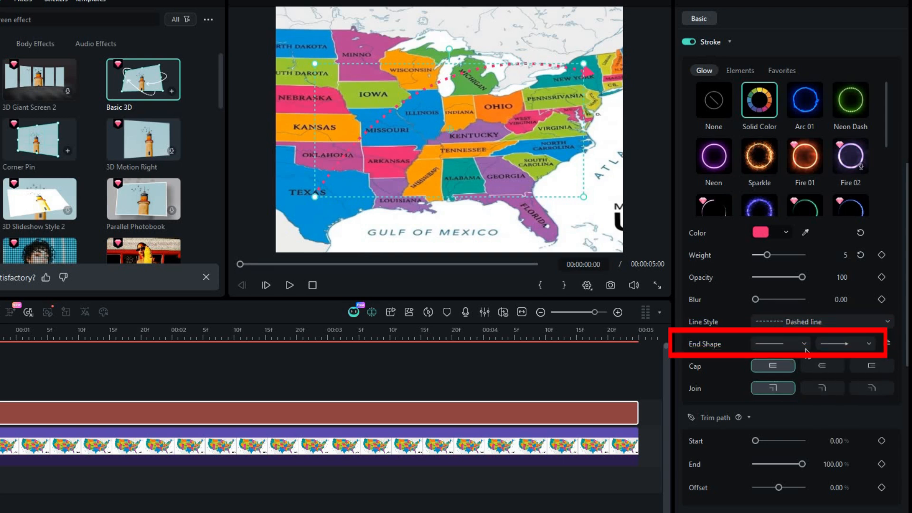
{"action": "left_click", "coordinate": [803, 346]}
{"action": "left_click", "coordinate": [778, 423]}
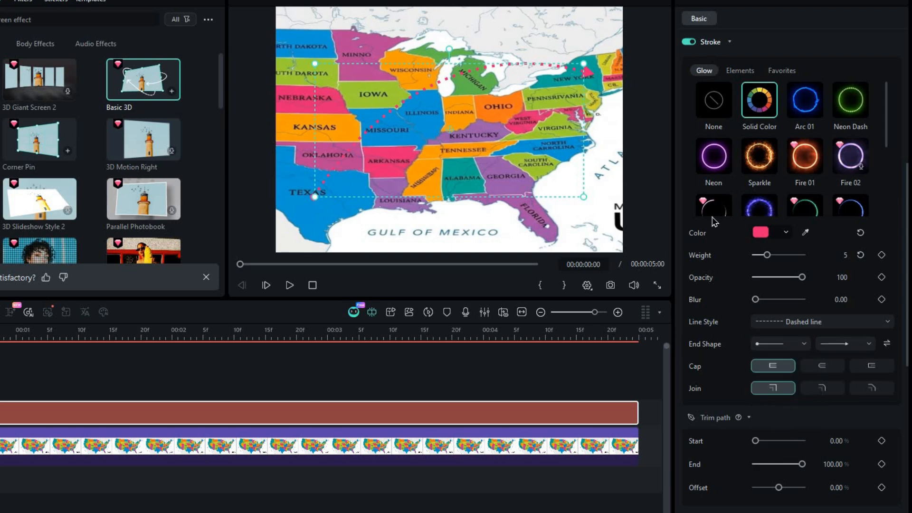
Step: Try the Sparkle, Fire 01, Star Emoji and Gingerbread stroke effects on the path
{"action": "left_click", "coordinate": [759, 157]}
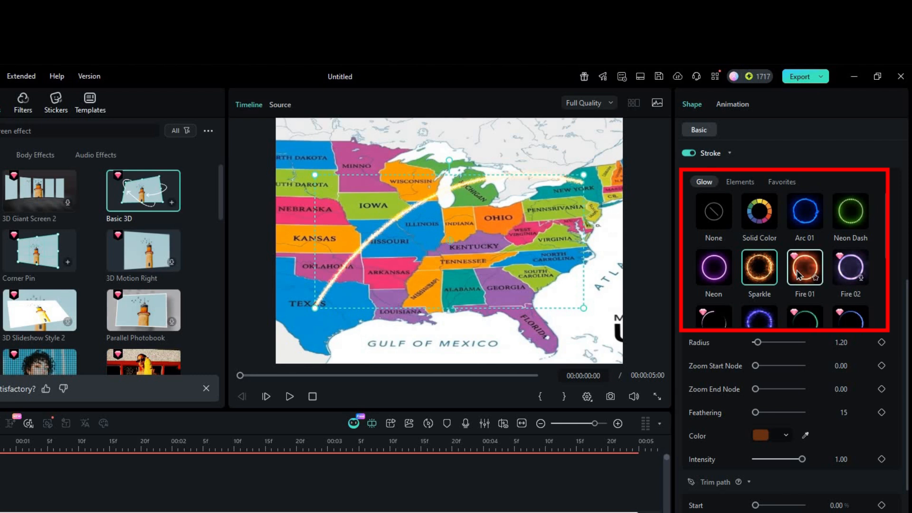
{"action": "left_click", "coordinate": [805, 215]}
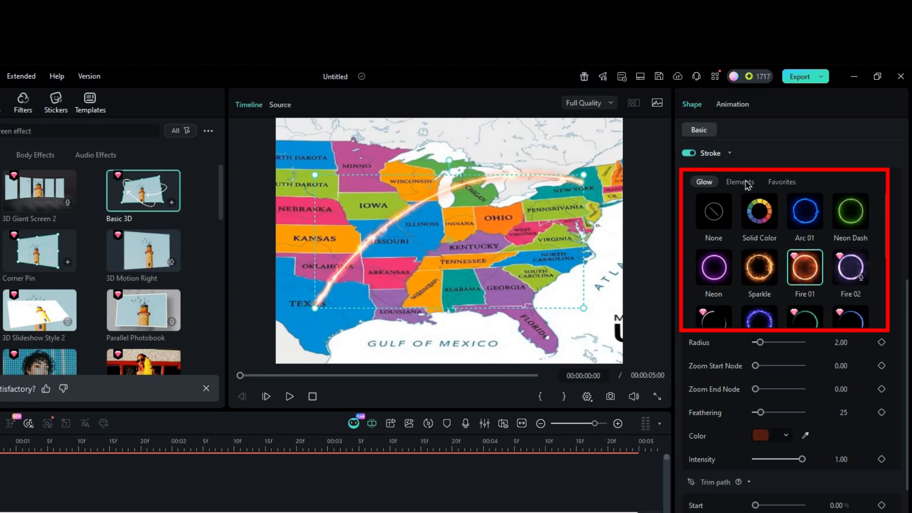
{"action": "left_click", "coordinate": [744, 183]}
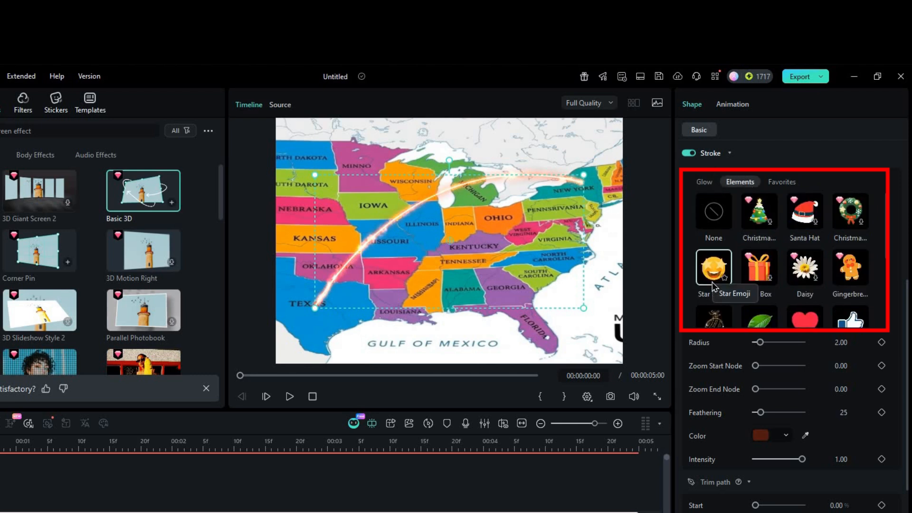
{"action": "left_click", "coordinate": [712, 281]}
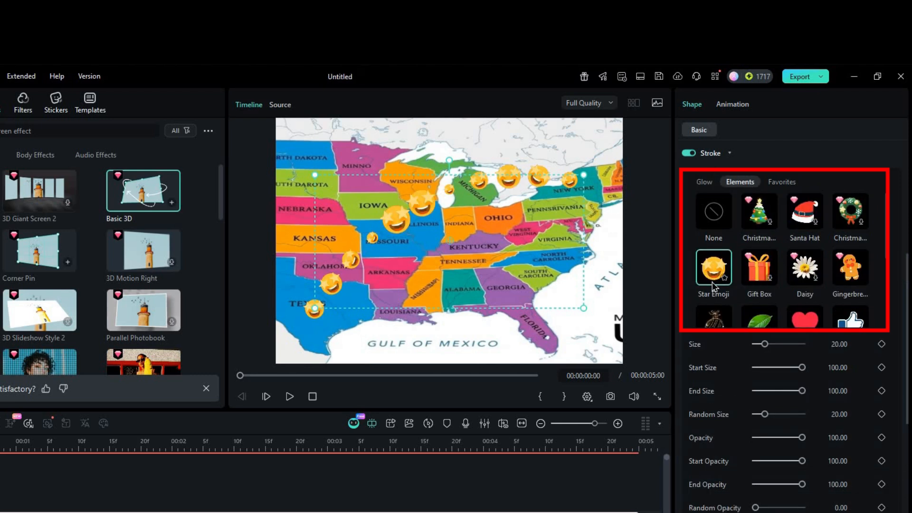
{"action": "left_click", "coordinate": [849, 276]}
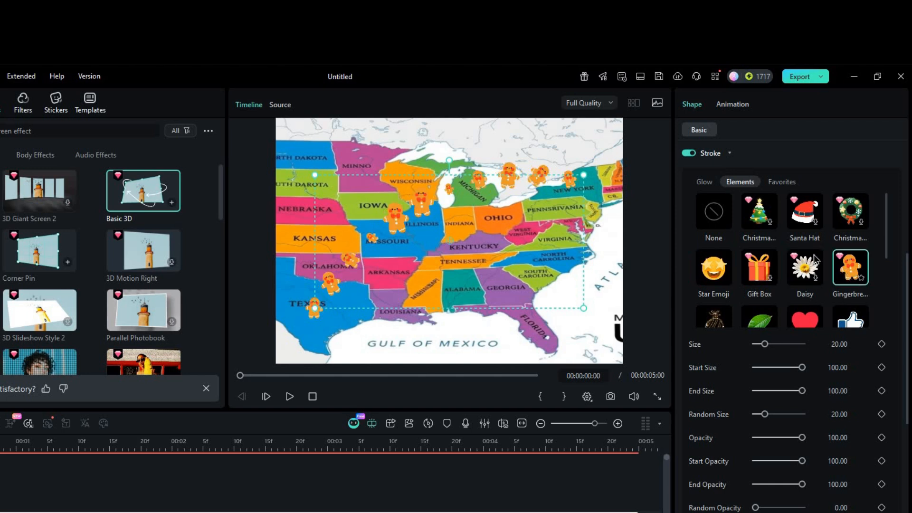
Step: Apply the Neon glow effect to the path's stroke
{"action": "left_click", "coordinate": [704, 182]}
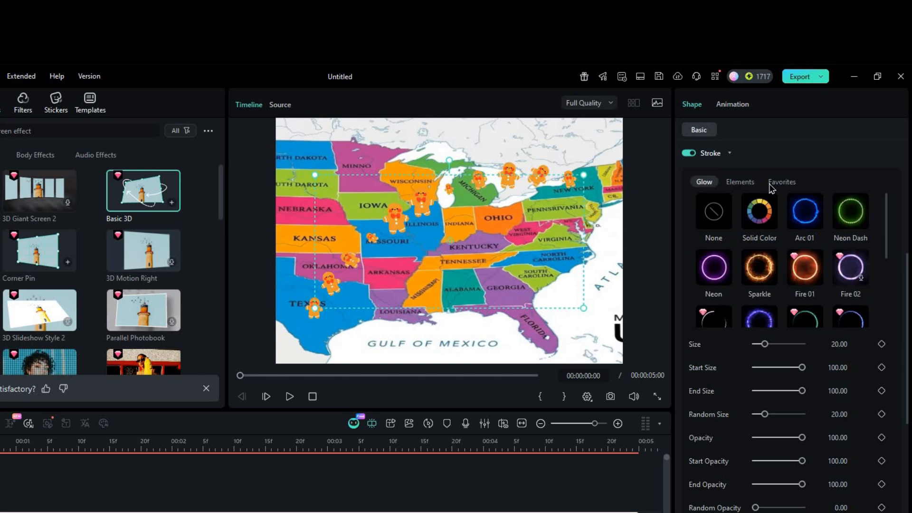
{"action": "left_click", "coordinate": [711, 278]}
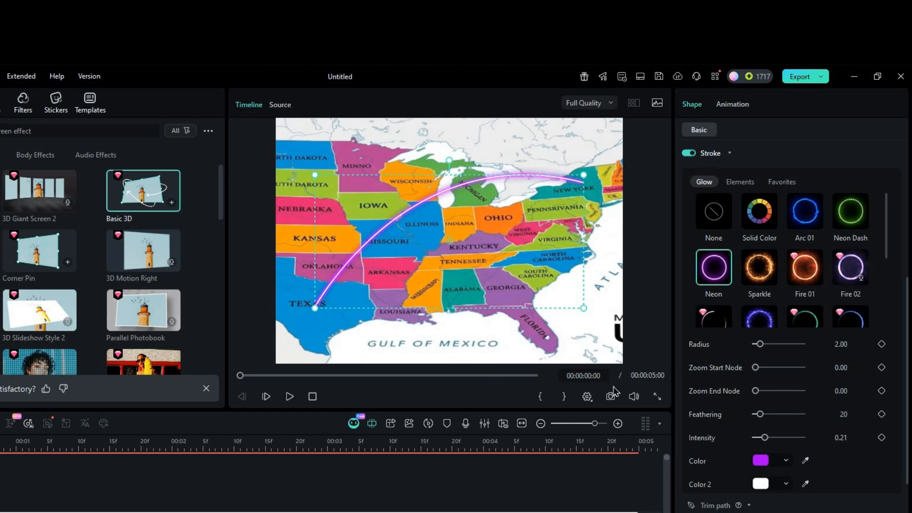
Step: Keyframe the path's Trim path End from 0% at the clip's start to 100% at 5 seconds and play the result
{"action": "scroll", "coordinate": [781, 489], "scroll_direction": "down", "scroll_amount": 2}
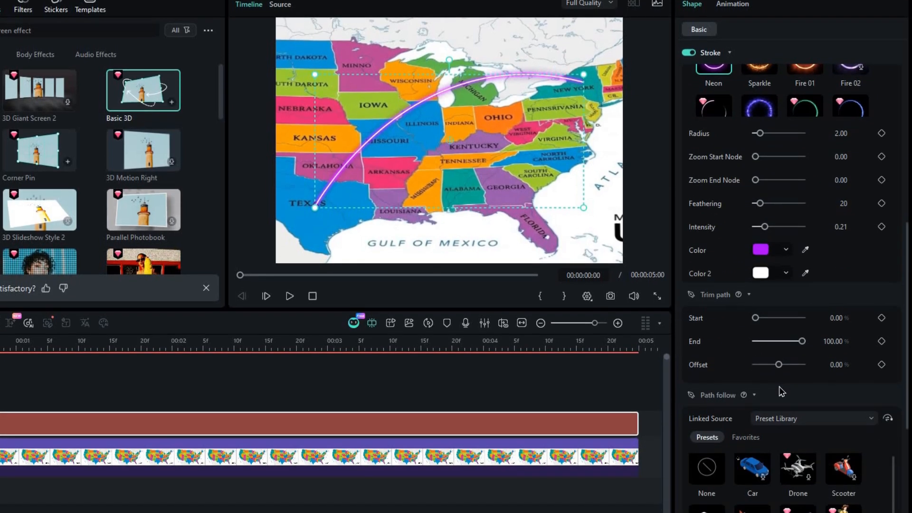
{"action": "left_click_drag", "start_coordinate": [789, 333], "coordinate": [755, 333]}
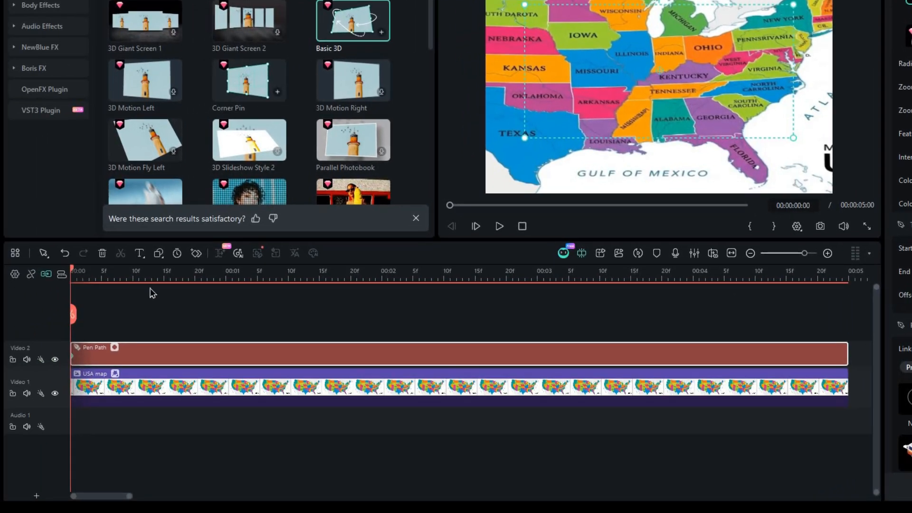
{"action": "left_click_drag", "start_coordinate": [72, 270], "coordinate": [846, 298]}
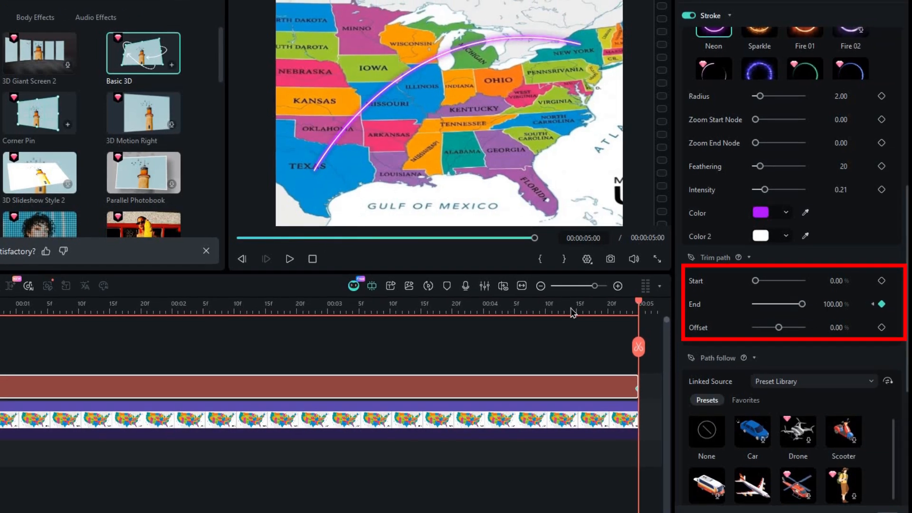
{"action": "mouse_move", "coordinate": [574, 312]}
{"action": "left_mouse_down"}
{"action": "mouse_move", "coordinate": [29, 350]}
{"action": "mouse_move", "coordinate": [22, 343]}
{"action": "left_mouse_up"}
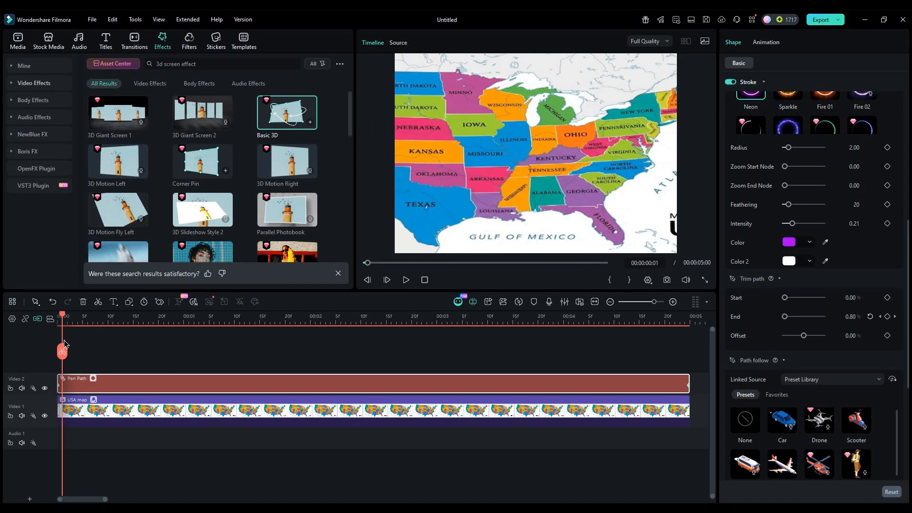
{"action": "left_click", "coordinate": [406, 281]}
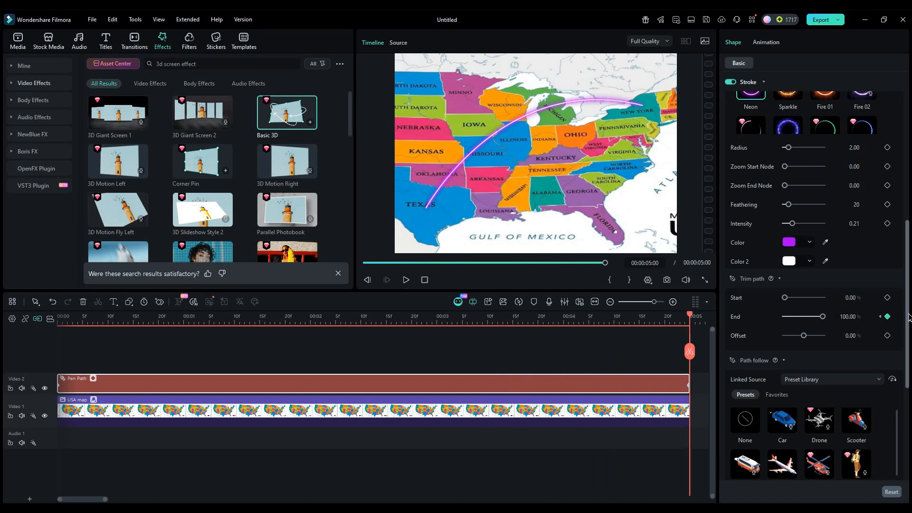
Step: Link the Airplane preset from the Preset Library to follow the path and set the airplane's rotation to 22°
{"action": "scroll", "coordinate": [907, 365], "scroll_direction": "down", "scroll_amount": 3}
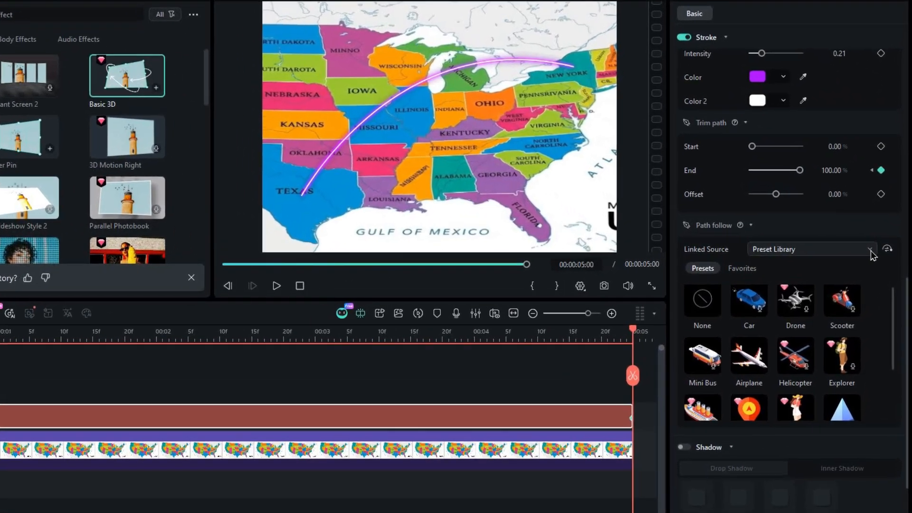
{"action": "left_click", "coordinate": [872, 251]}
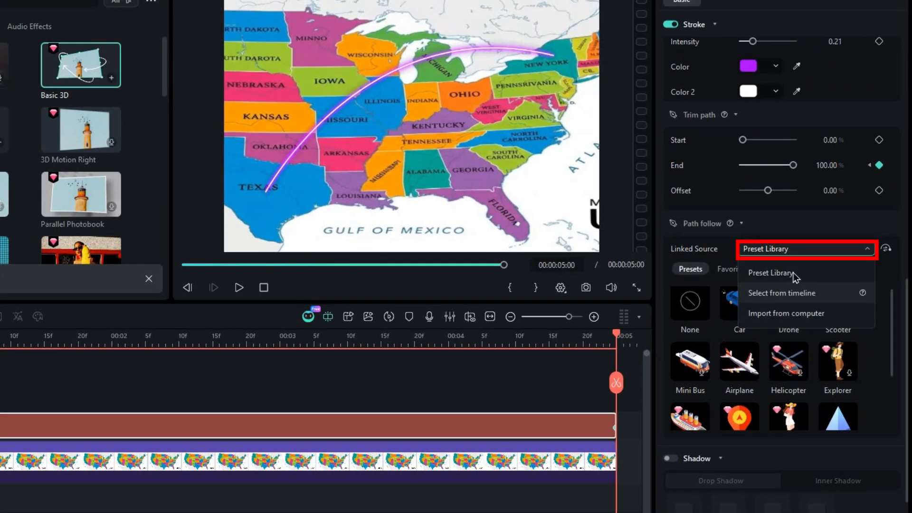
{"action": "left_click", "coordinate": [771, 273]}
{"action": "left_click", "coordinate": [739, 361]}
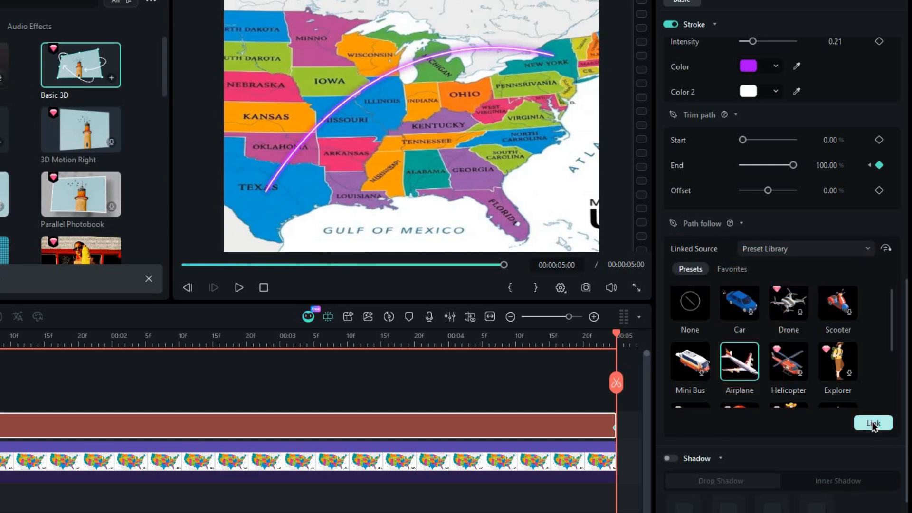
{"action": "left_click", "coordinate": [873, 424]}
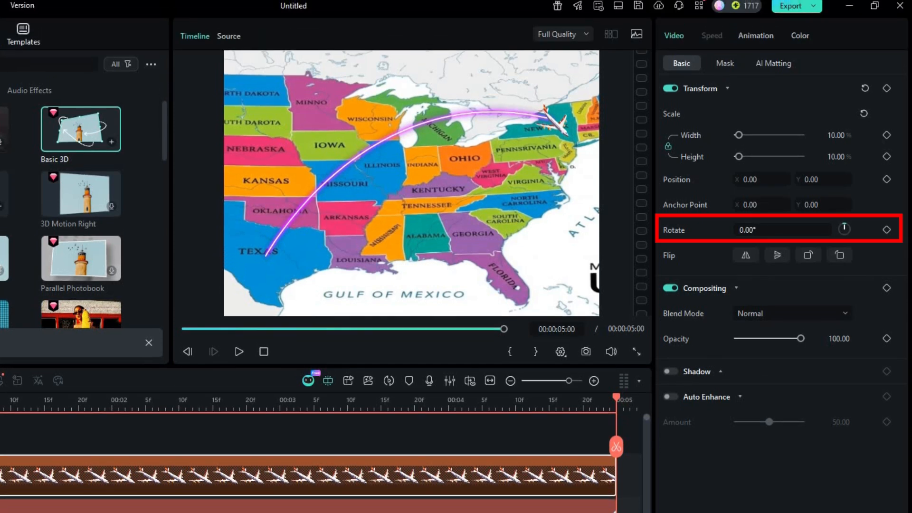
{"action": "left_click_drag", "start_coordinate": [756, 200], "coordinate": [784, 201]}
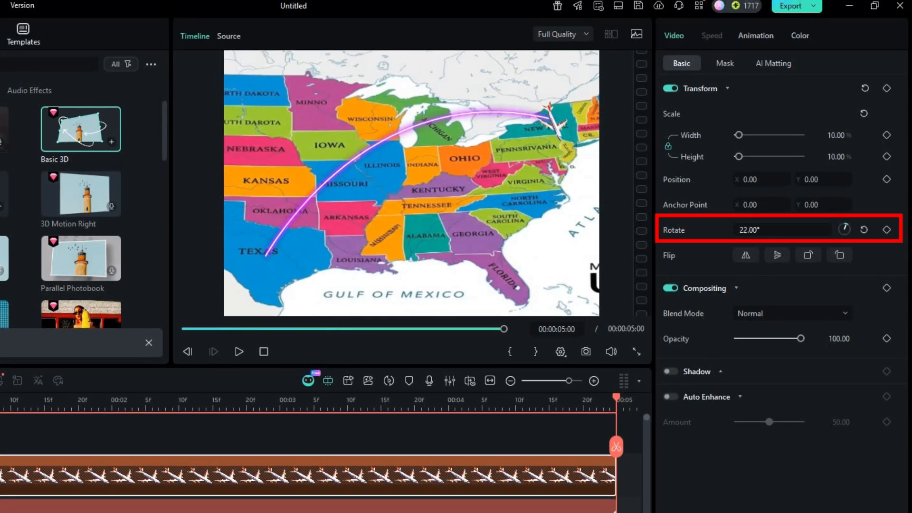
Step: Set the airplane's rotation to -28° and scrub back to about 2 seconds to check its alignment with the path
{"action": "left_click_drag", "start_coordinate": [765, 230], "coordinate": [751, 230]}
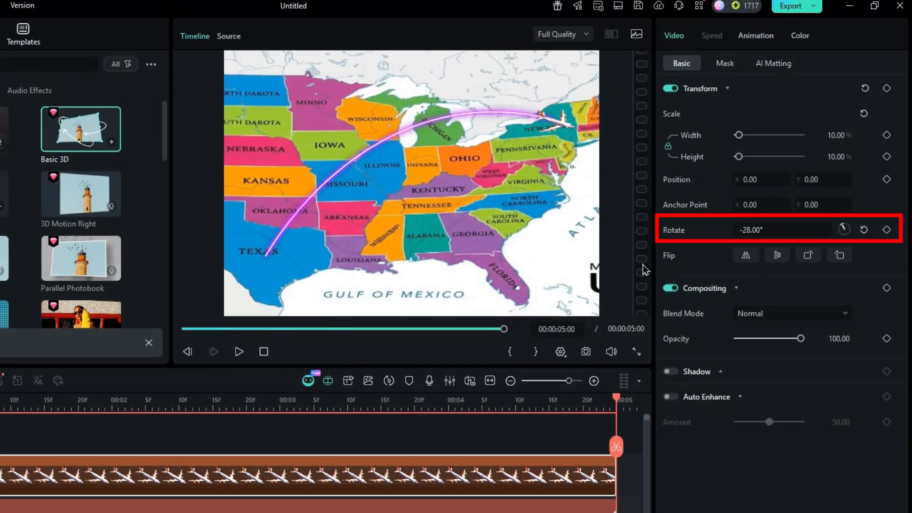
{"action": "left_click_drag", "start_coordinate": [616, 398], "coordinate": [244, 382]}
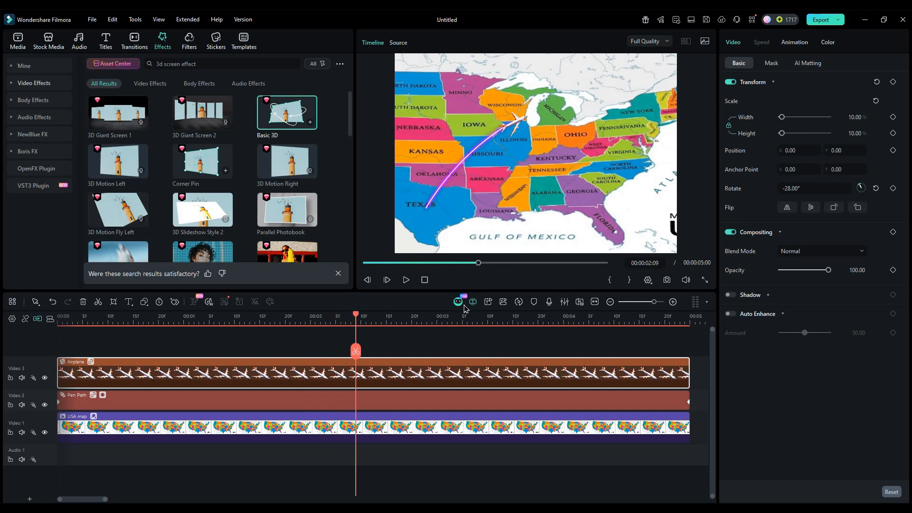
Step: Turn on the shadow for the pen path clip
{"action": "left_click", "coordinate": [444, 402]}
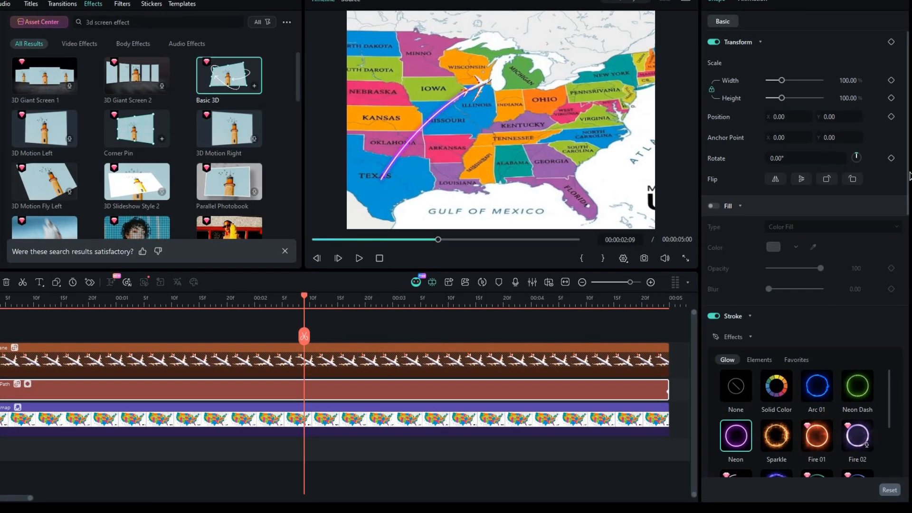
{"action": "scroll", "coordinate": [814, 285], "scroll_direction": "down", "scroll_amount": 5}
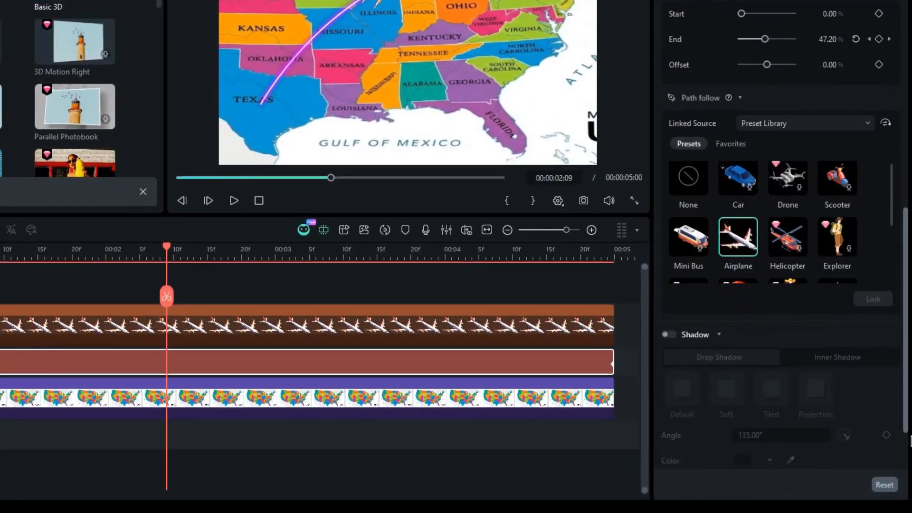
{"action": "scroll", "coordinate": [713, 285], "scroll_direction": "down", "scroll_amount": 2}
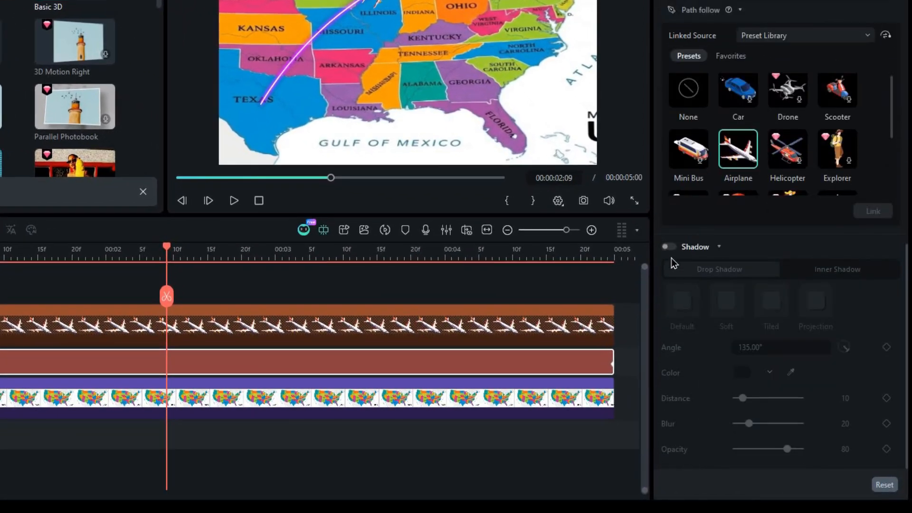
{"action": "left_click", "coordinate": [669, 247]}
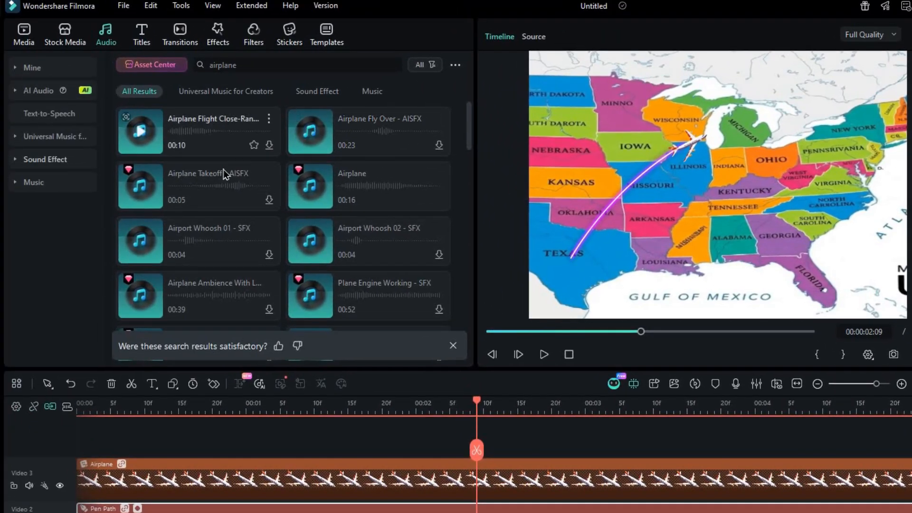
Step: Add the 16-second Airplane sound effect to the audio track from the start, trim it to 5 seconds and play the result
{"action": "left_click_drag", "start_coordinate": [323, 169], "coordinate": [427, 483]}
{"action": "left_click", "coordinate": [798, 383]}
{"action": "left_click_drag", "start_coordinate": [441, 463], "coordinate": [90, 455]}
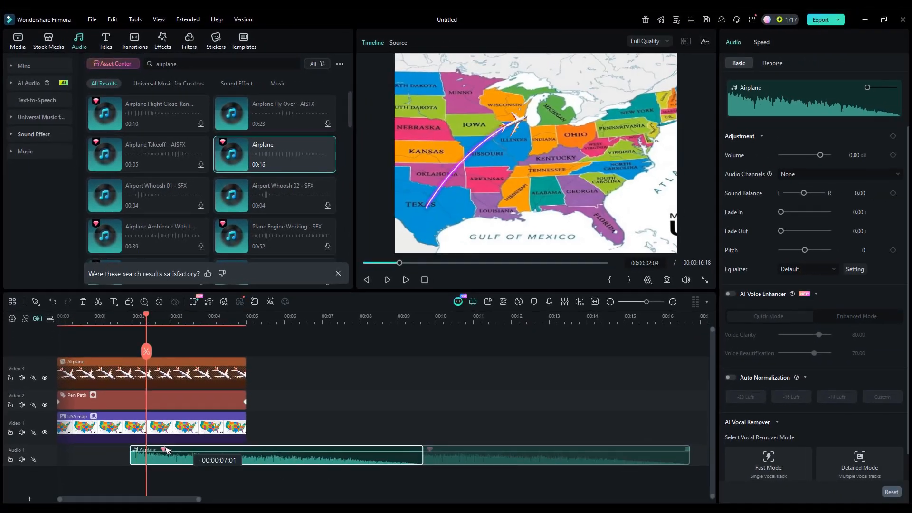
{"action": "left_click_drag", "start_coordinate": [240, 456], "coordinate": [186, 455]}
{"action": "left_click_drag", "start_coordinate": [317, 457], "coordinate": [246, 457]}
{"action": "left_click", "coordinate": [58, 320]}
{"action": "left_click", "coordinate": [406, 280]}
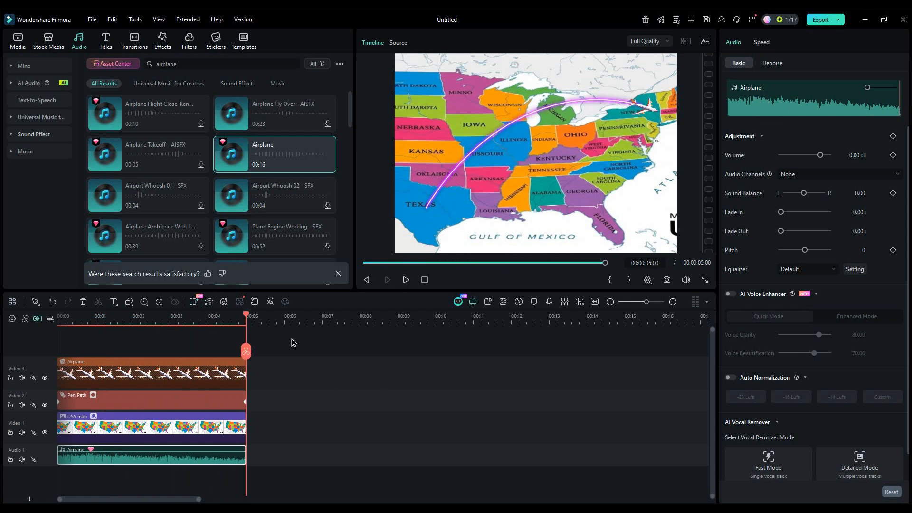
Step: Combine all the airplane, path, map and audio clips into a compound clip named "map animi"
{"action": "left_click_drag", "start_coordinate": [294, 338], "coordinate": [138, 467]}
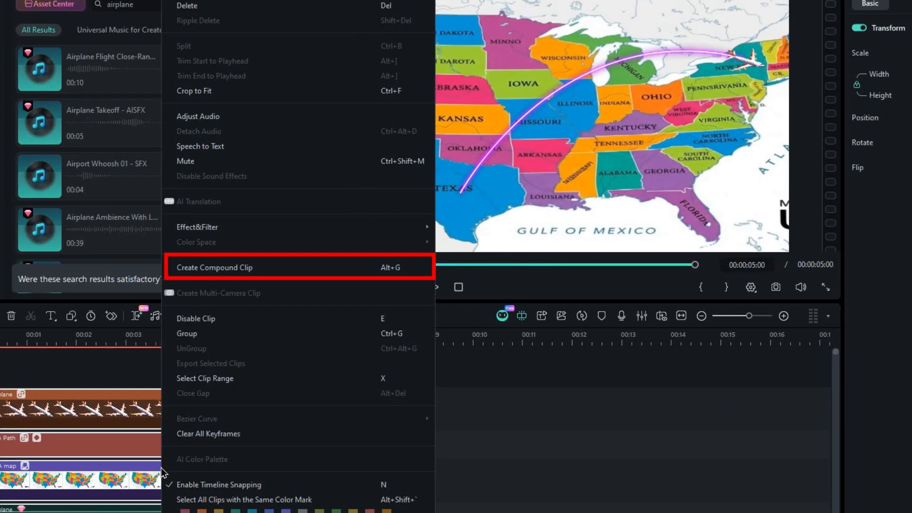
{"action": "left_click", "coordinate": [215, 268]}
{"action": "type", "text": "map animi"}
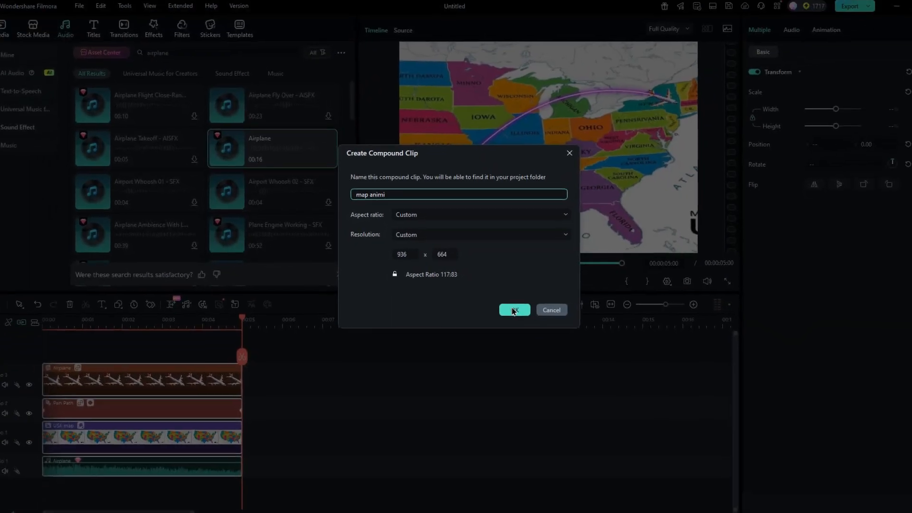
{"action": "left_click", "coordinate": [514, 310]}
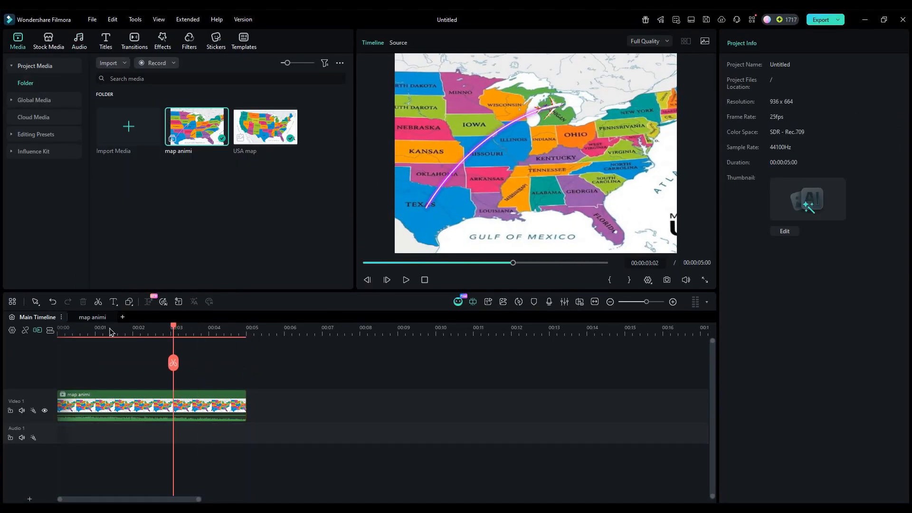
Step: Keyframe the compound clip at 232% scale, starting at position X 488.00, Y 380.10, so the view follows the airplane, and play it
{"action": "left_click", "coordinate": [167, 409]}
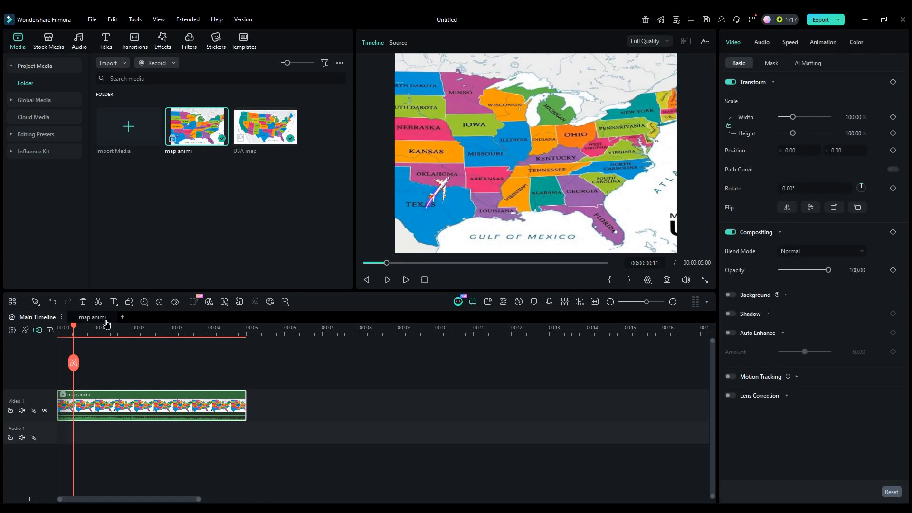
{"action": "left_click_drag", "start_coordinate": [793, 118], "coordinate": [809, 117]}
{"action": "left_click_drag", "start_coordinate": [457, 244], "coordinate": [613, 150]}
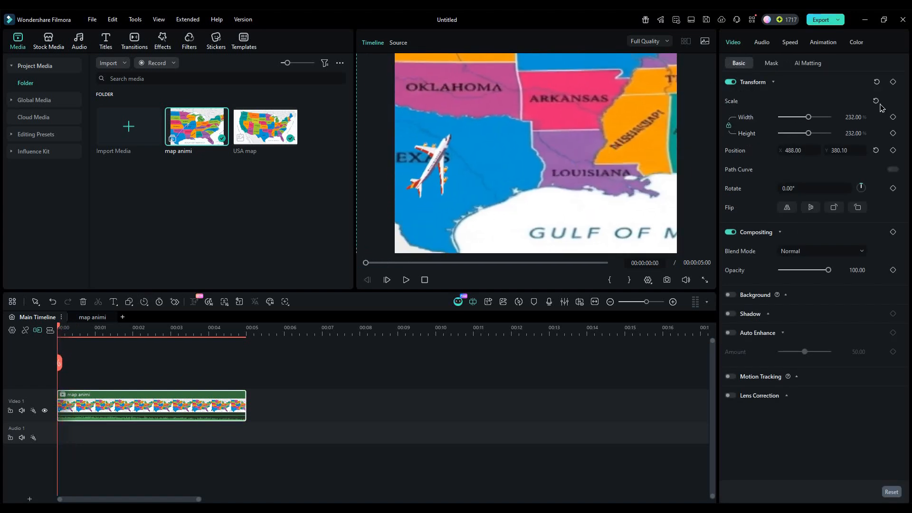
{"action": "left_click", "coordinate": [406, 280]}
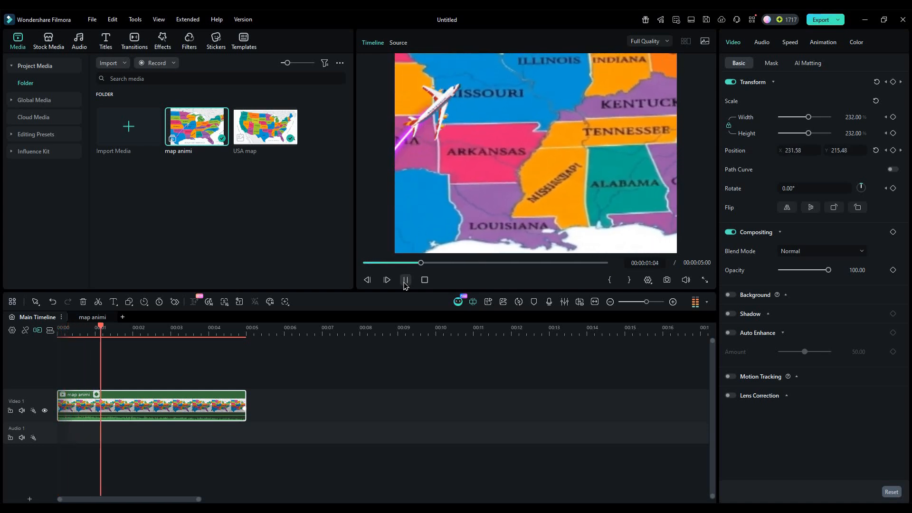